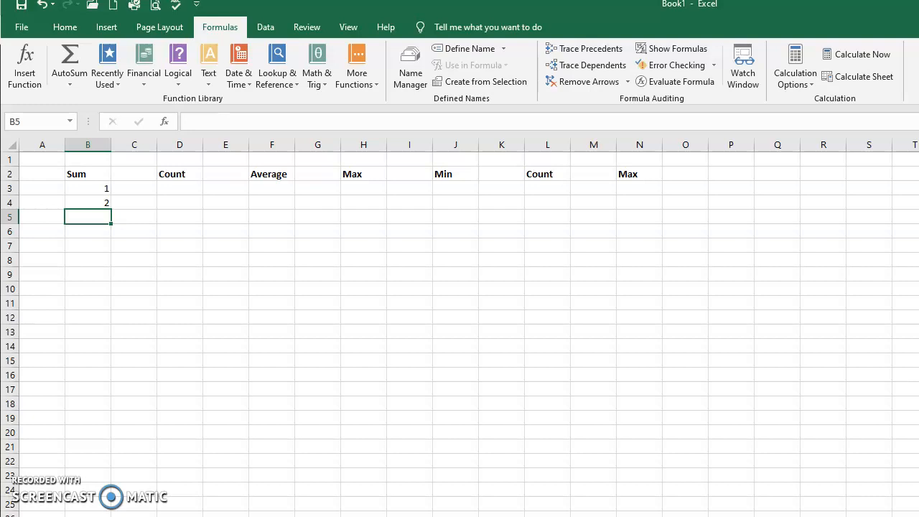
Step: Extend the 1, 2 series under the Sum heading down to 10, filling B3:B12
{"action": "left_click", "coordinate": [103, 186]}
{"action": "left_click_drag", "start_coordinate": [103, 186], "coordinate": [100, 203]}
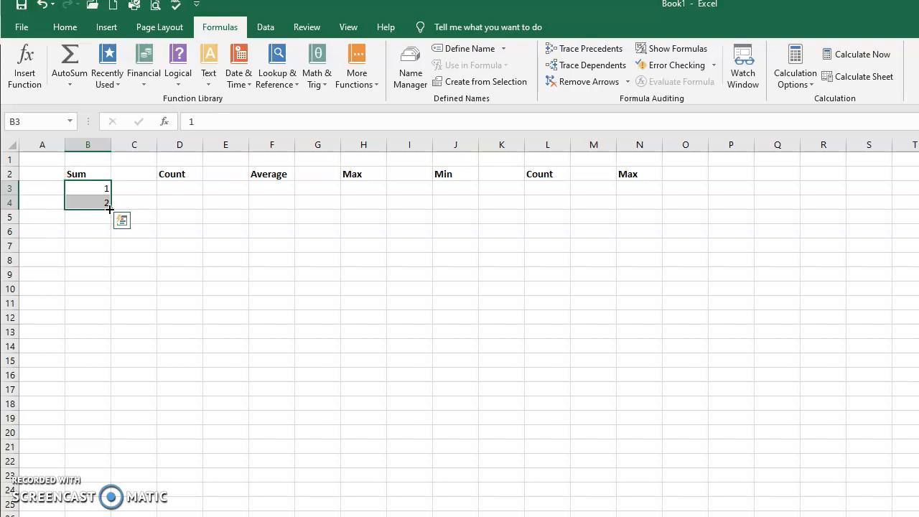
{"action": "left_click_drag", "start_coordinate": [109, 209], "coordinate": [105, 323]}
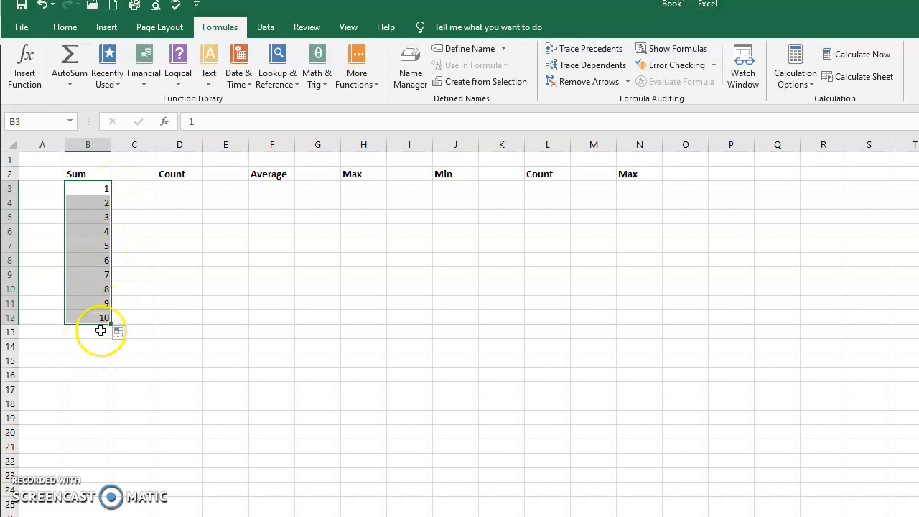
Step: Fill D3:D12 under the first Count heading with the series 1 to 10, starting from 1 and 2
{"action": "left_click", "coordinate": [180, 187]}
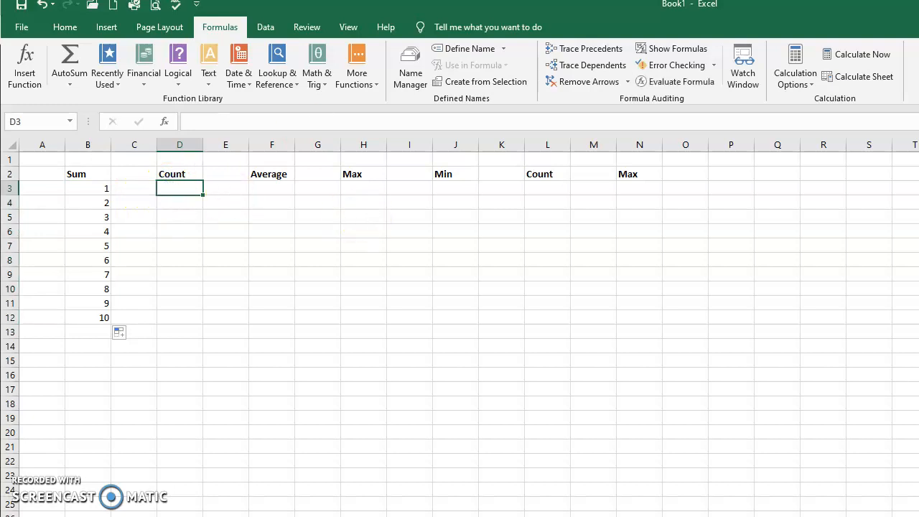
{"action": "type", "text": "1"}
{"action": "key", "text": "Return"}
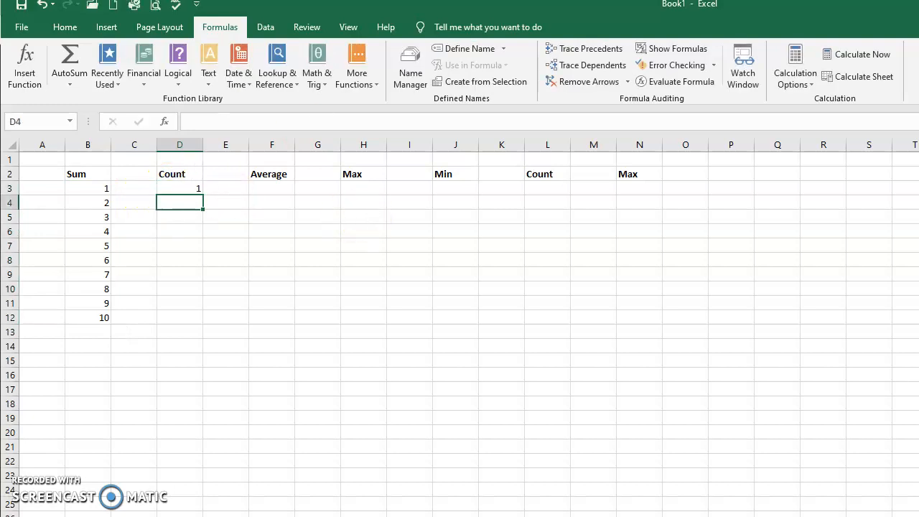
{"action": "type", "text": "2"}
{"action": "key", "text": "Return"}
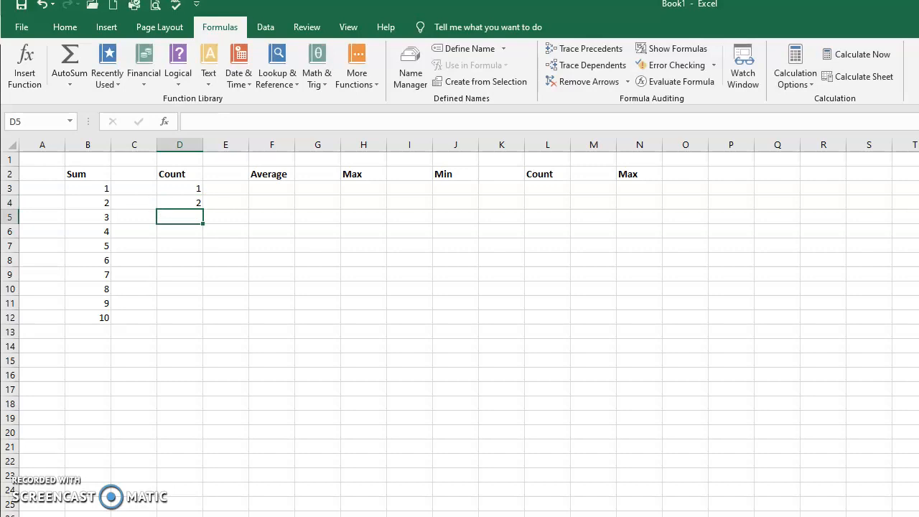
{"action": "left_click_drag", "start_coordinate": [180, 191], "coordinate": [213, 324]}
Step: Fill F3:F12 under the Average heading with the series 1 to 10, starting from 1 and 2
{"action": "left_click", "coordinate": [266, 190]}
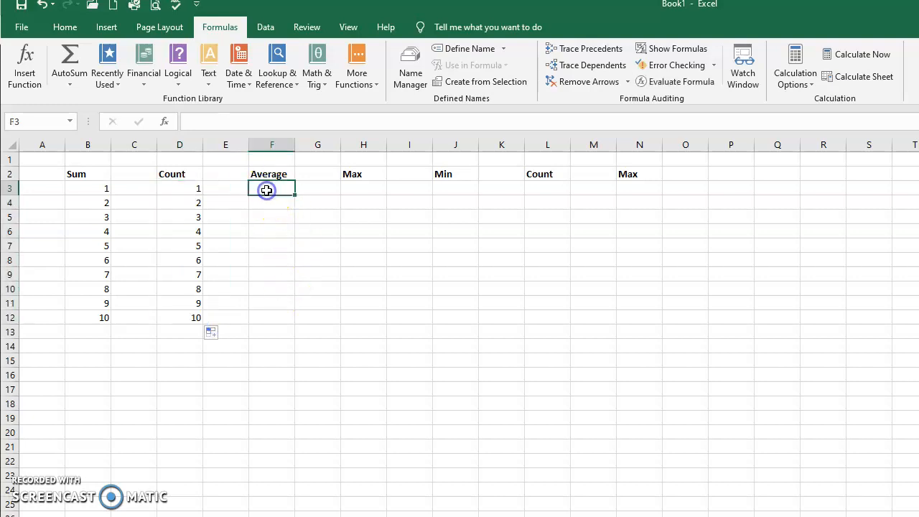
{"action": "type", "text": "1"}
{"action": "key", "text": "Return"}
{"action": "type", "text": "2"}
{"action": "key", "text": "Return"}
{"action": "left_click_drag", "start_coordinate": [266, 189], "coordinate": [305, 324]}
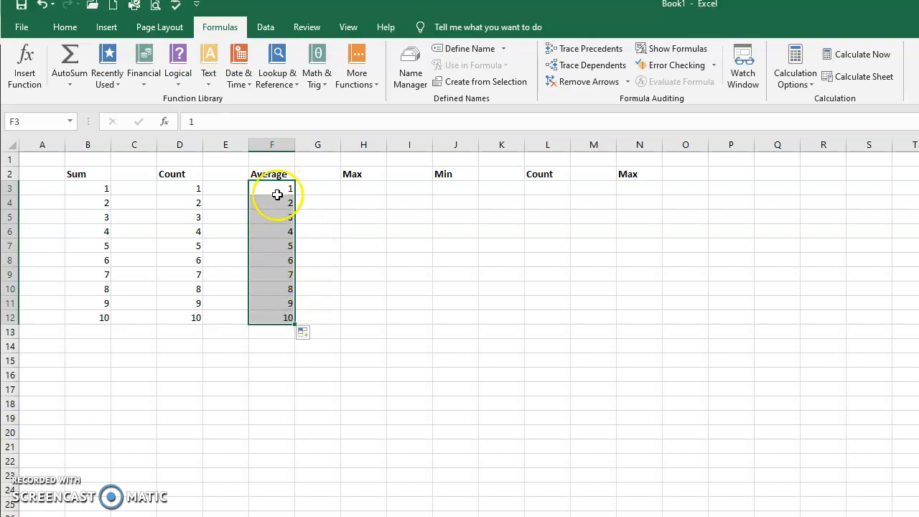
Step: Copy the Average column's numbers F3:F12 into the Max and Min columns, starting at H3 and J3
{"action": "right_click", "coordinate": [274, 241]}
{"action": "left_click", "coordinate": [307, 267]}
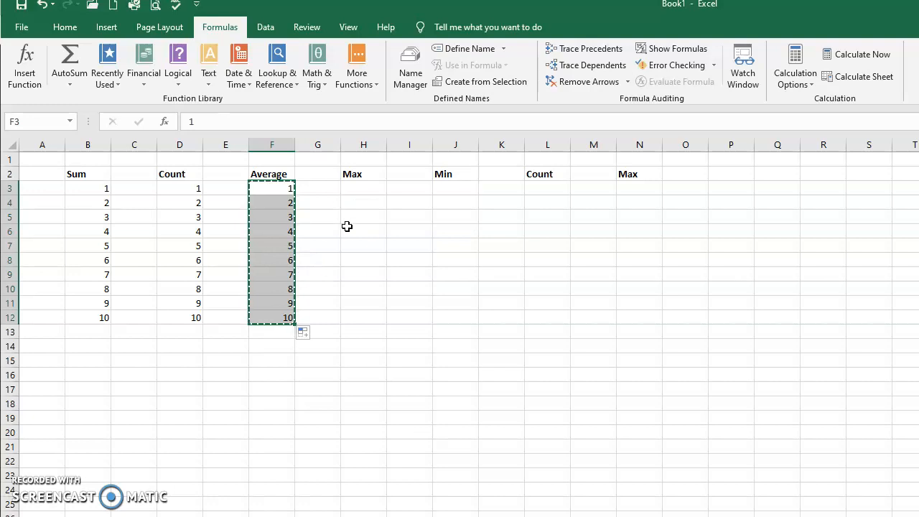
{"action": "left_click", "coordinate": [362, 188]}
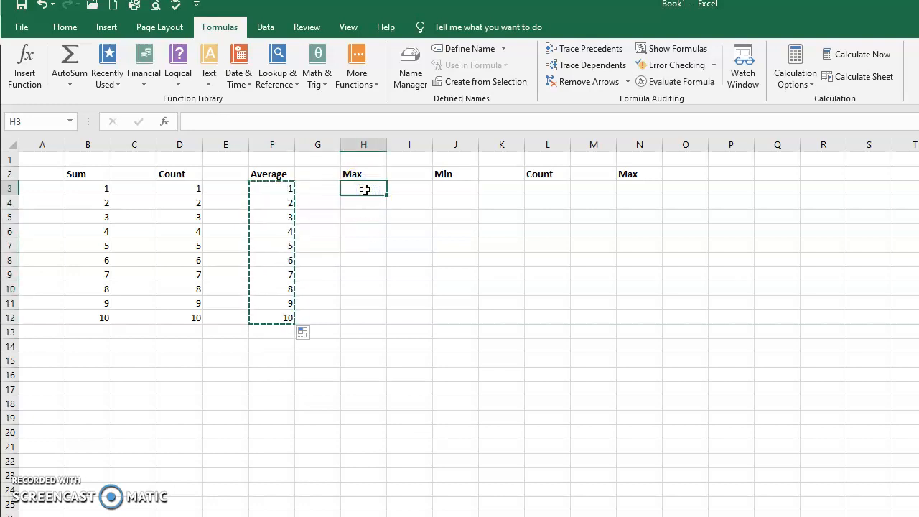
{"action": "key", "text": "ctrl+v"}
{"action": "left_click", "coordinate": [443, 187]}
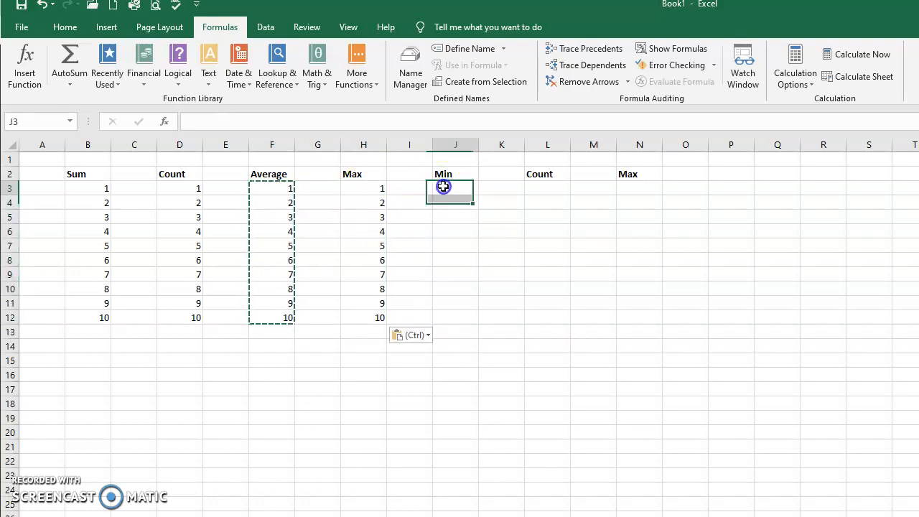
{"action": "key", "text": "ctrl+v"}
Step: Paste the copied numbers into the second Count and second Max columns, starting at L3 and N3, and end copy mode
{"action": "left_click", "coordinate": [535, 191]}
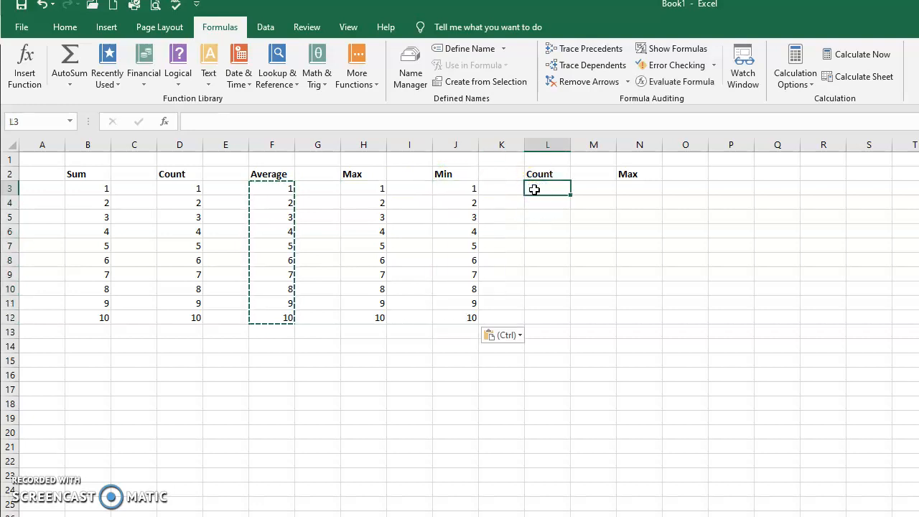
{"action": "key", "text": "ctrl+v"}
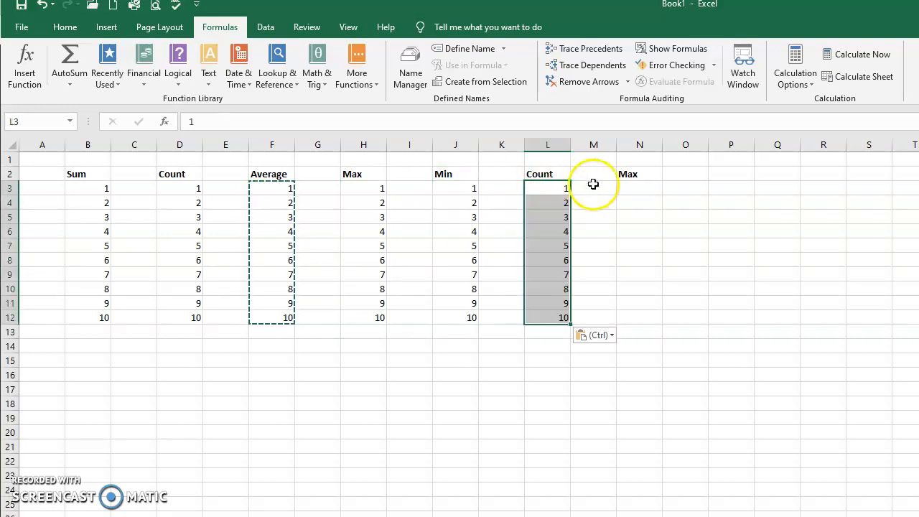
{"action": "left_click", "coordinate": [621, 187]}
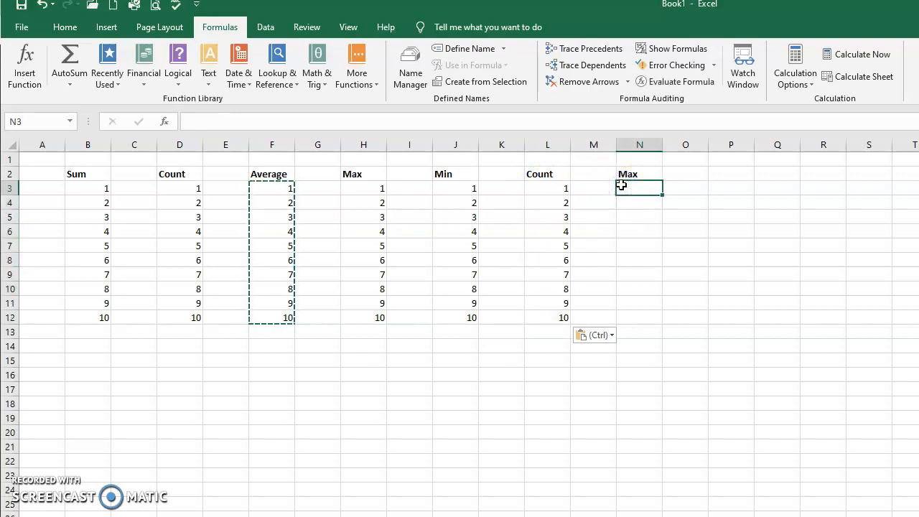
{"action": "key", "text": "ctrl+v"}
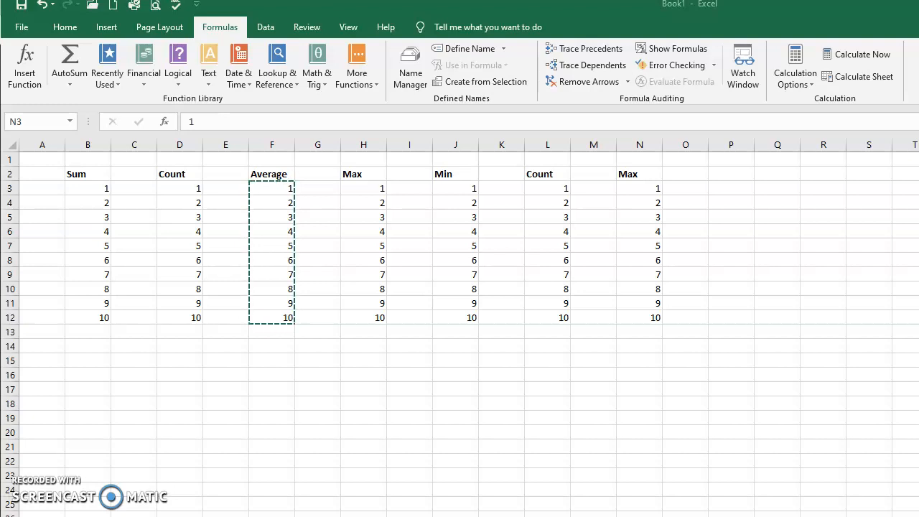
{"action": "left_click", "coordinate": [160, 410]}
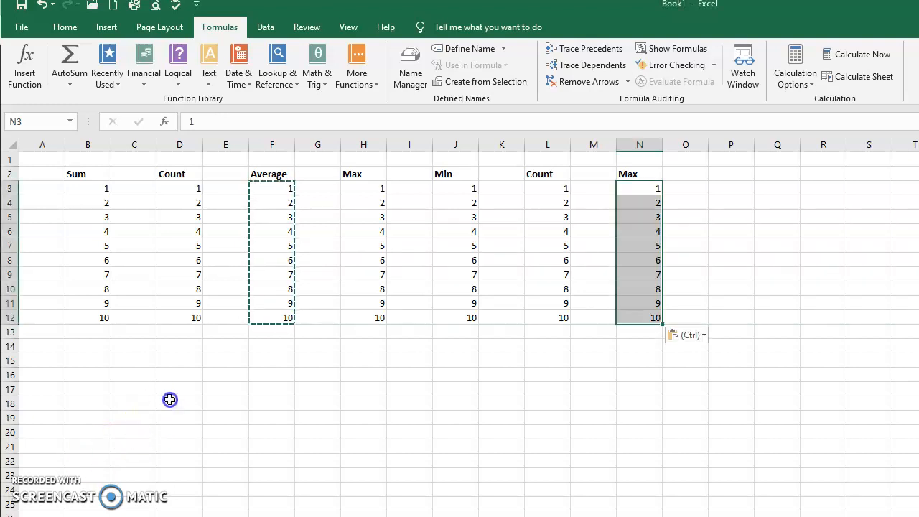
{"action": "left_click", "coordinate": [169, 399]}
{"action": "key", "text": "Escape"}
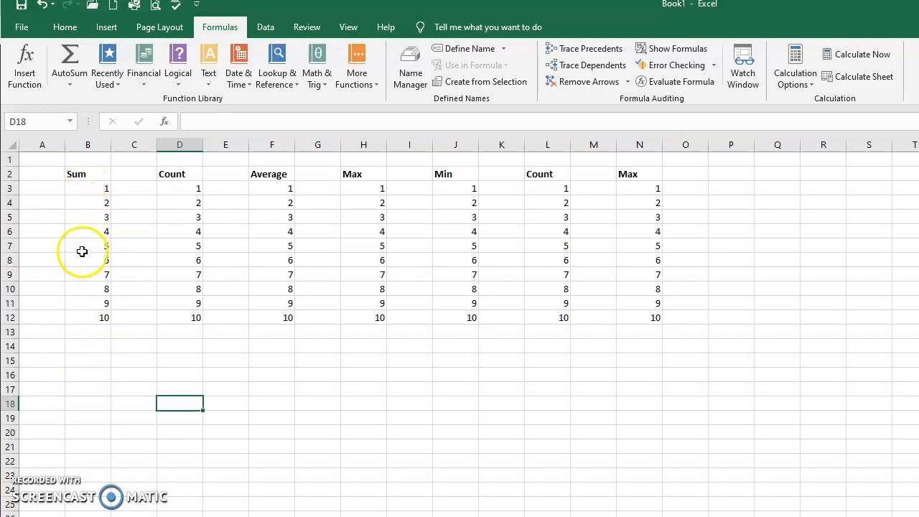
Step: Total the Sum column in B13 with the AutoSum formula =SUM(B3:B12)
{"action": "left_click", "coordinate": [91, 334]}
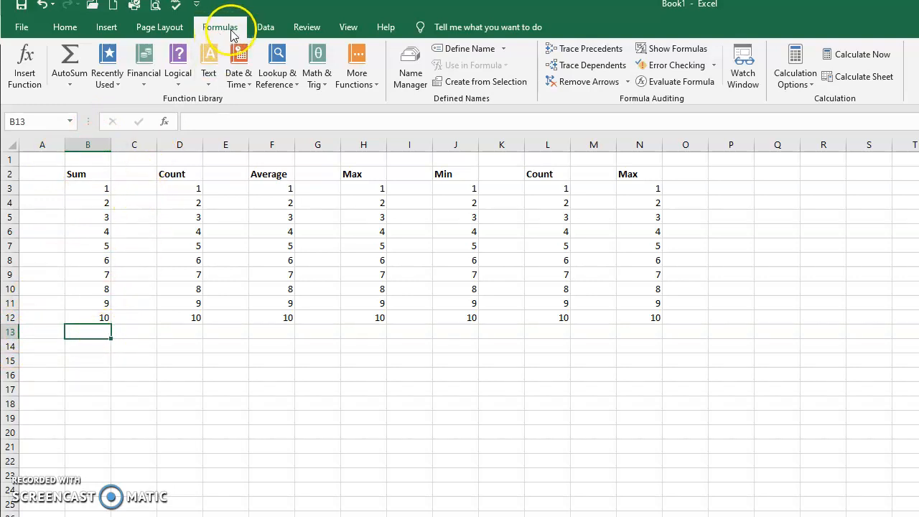
{"action": "left_click", "coordinate": [82, 81]}
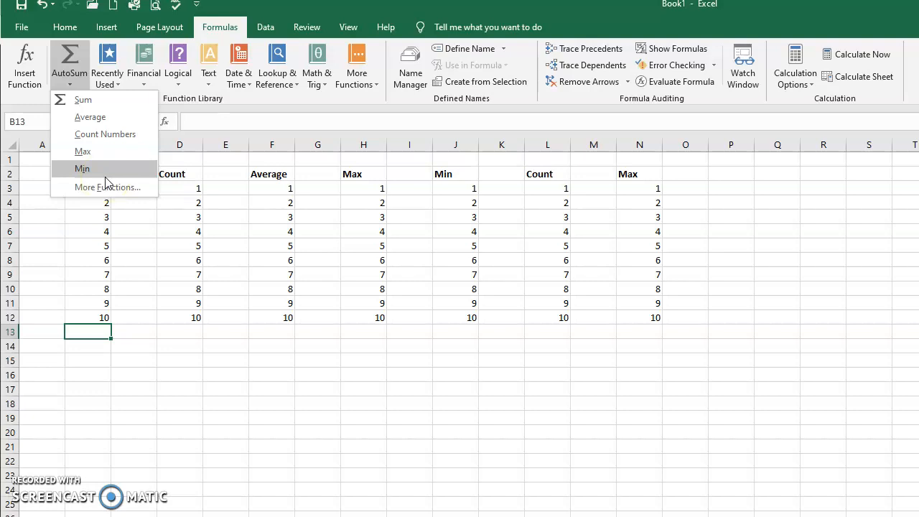
{"action": "left_click", "coordinate": [98, 104]}
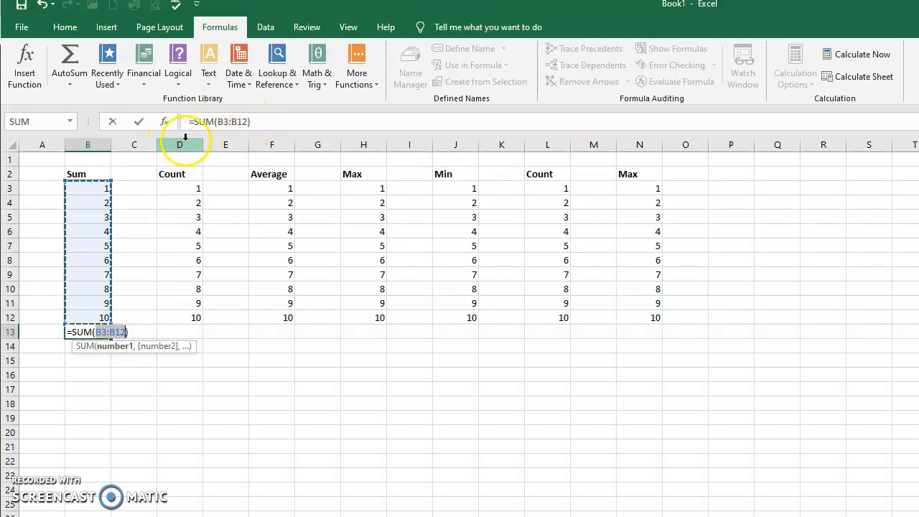
{"action": "left_click", "coordinate": [244, 126]}
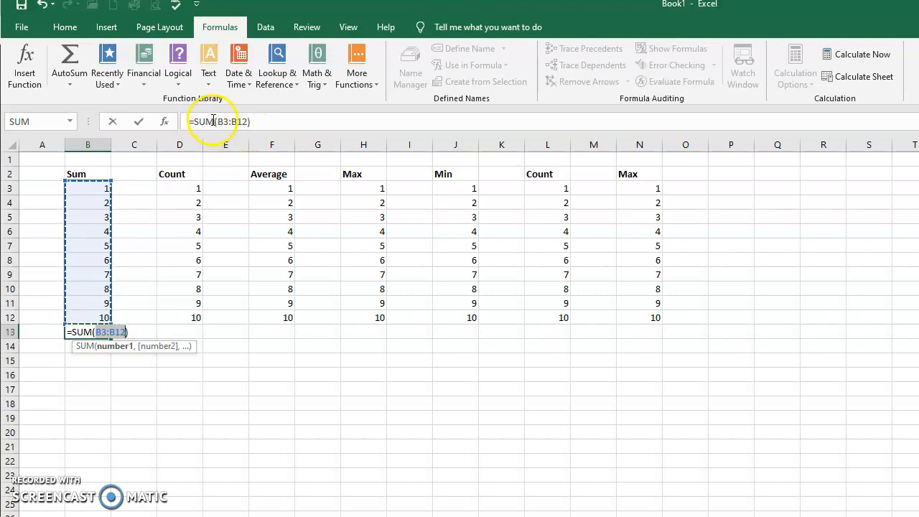
{"action": "left_click", "coordinate": [214, 121]}
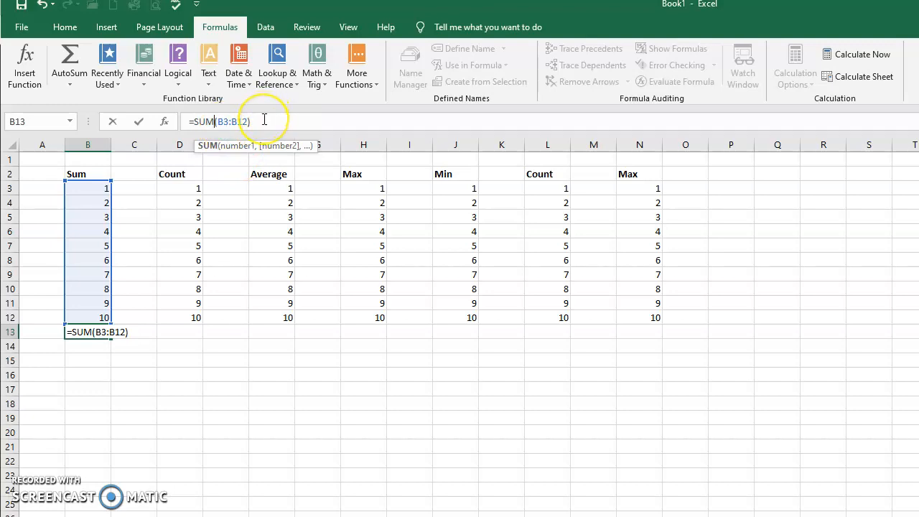
{"action": "left_click", "coordinate": [231, 123]}
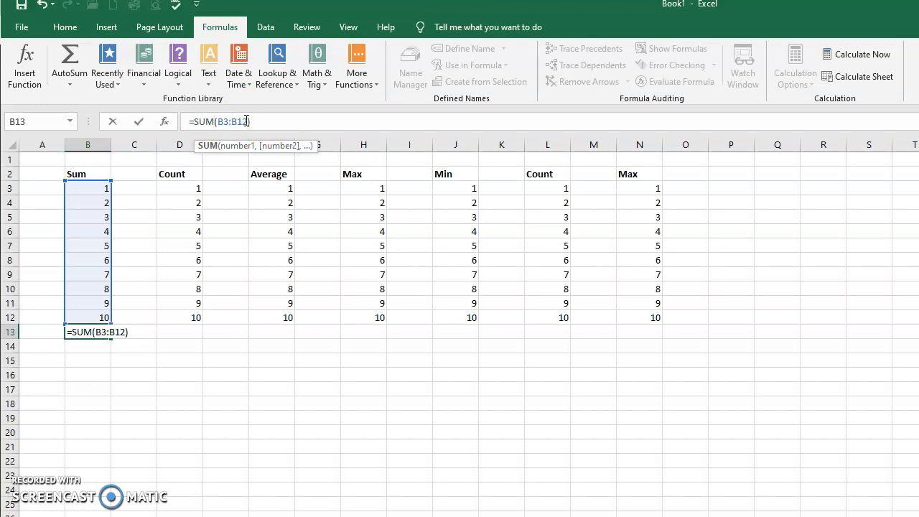
{"action": "left_click", "coordinate": [242, 125]}
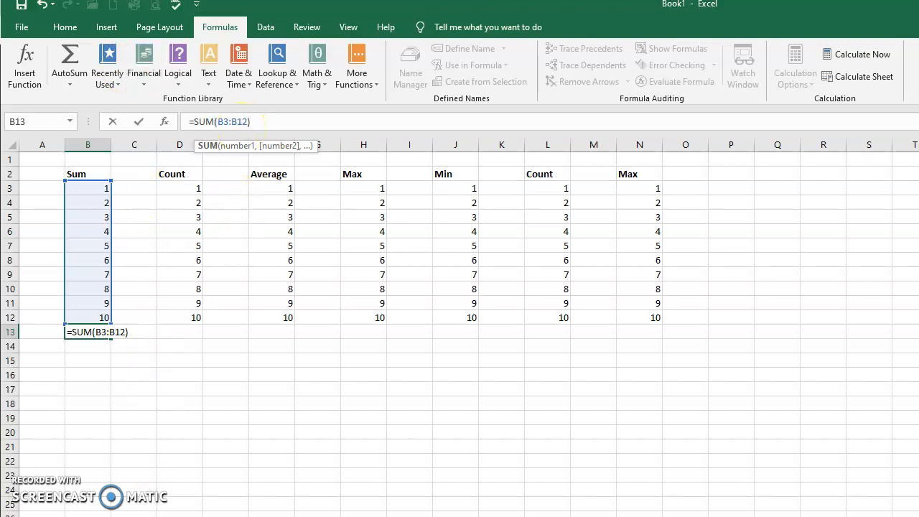
{"action": "left_click", "coordinate": [277, 119]}
{"action": "key", "text": "Return"}
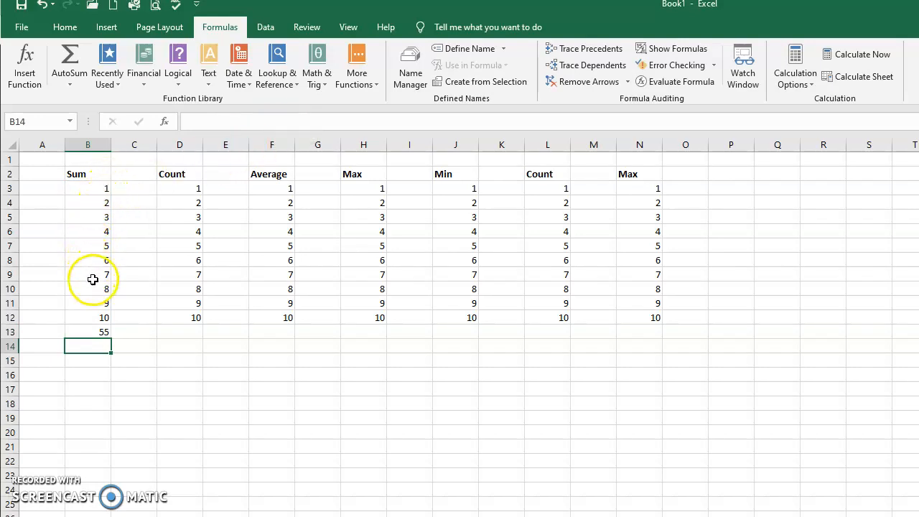
{"action": "left_click", "coordinate": [100, 331]}
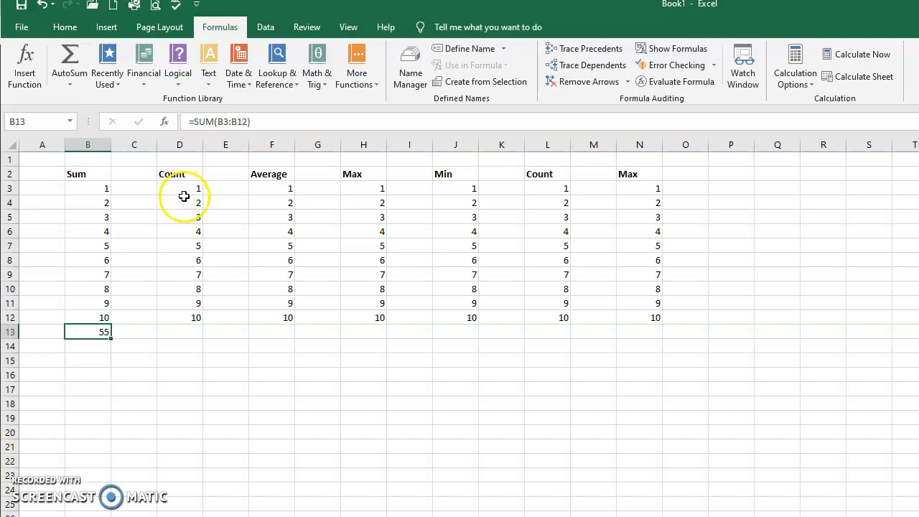
Step: Count the numbers of the first Count column in D13 with the AutoSum formula =COUNT(D3:D12)
{"action": "left_click", "coordinate": [175, 331]}
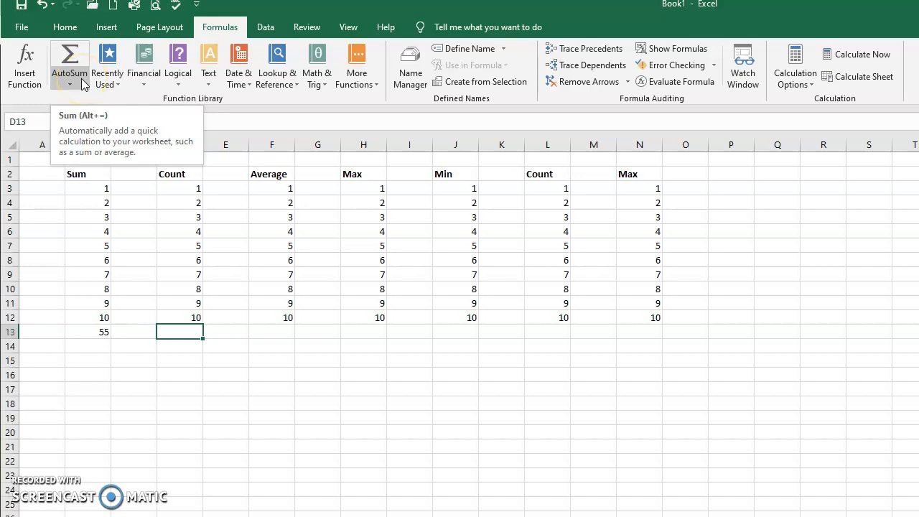
{"action": "left_click", "coordinate": [82, 84]}
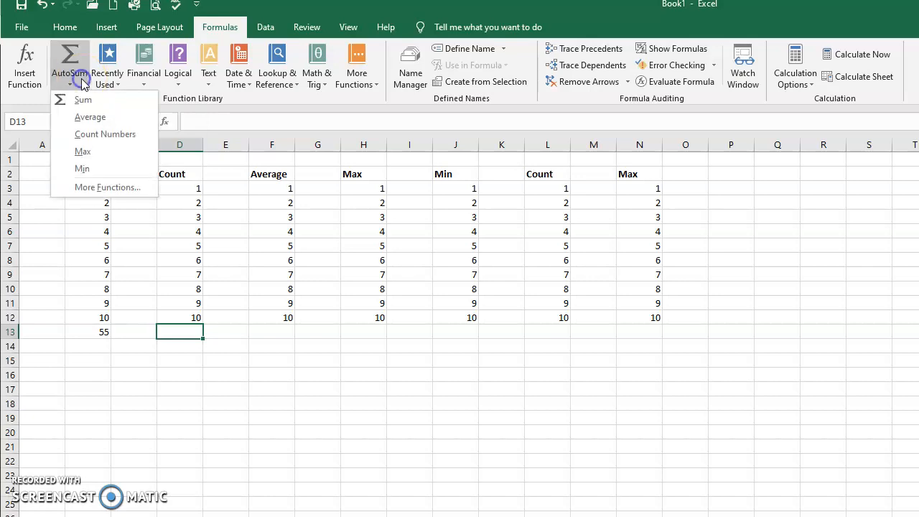
{"action": "left_click", "coordinate": [96, 134]}
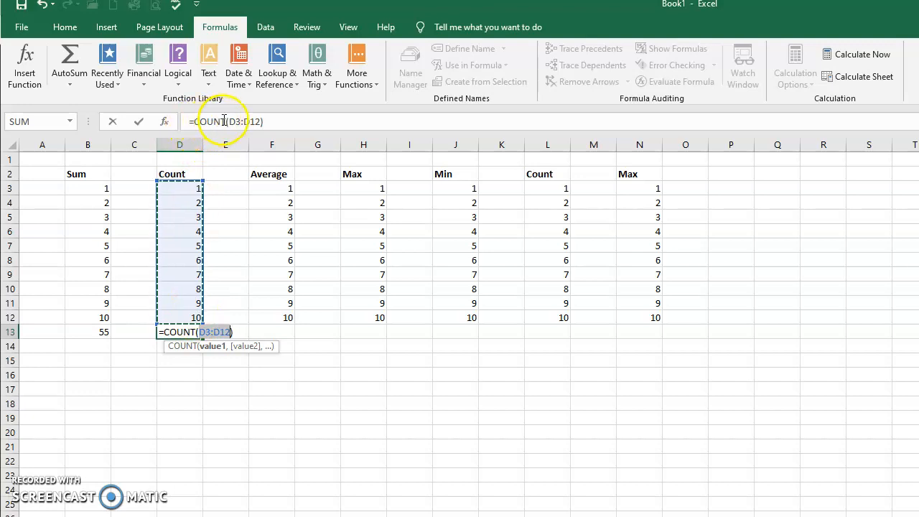
{"action": "left_click", "coordinate": [273, 119]}
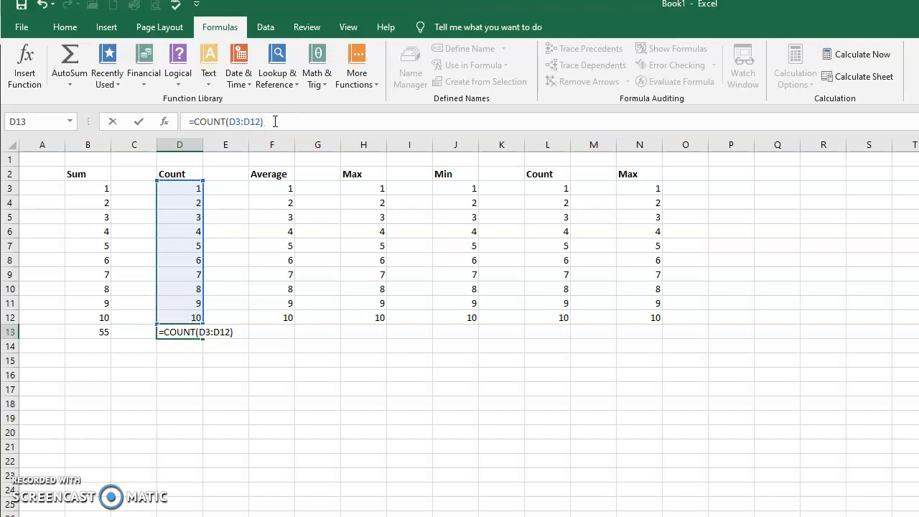
{"action": "key", "text": "Return"}
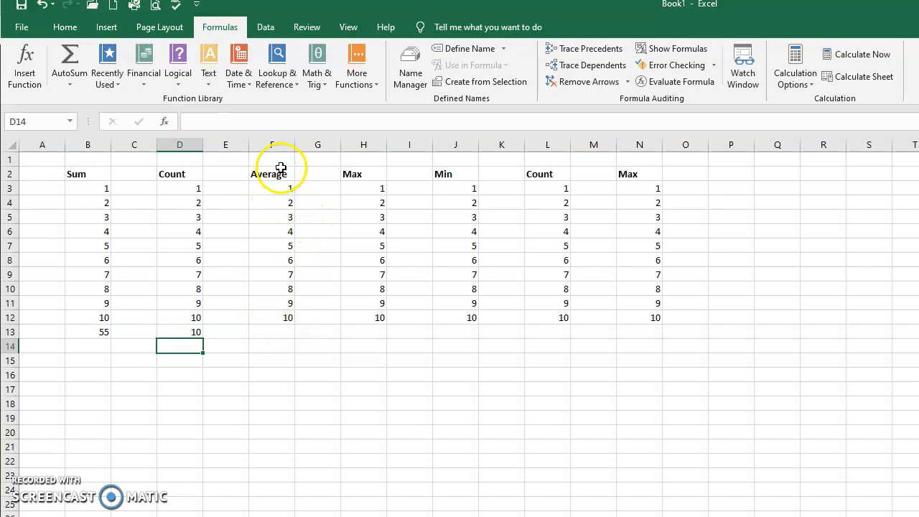
Step: Average the Average column's numbers in F13 with the AutoSum formula =AVERAGE(F3:F12)
{"action": "left_click", "coordinate": [277, 330]}
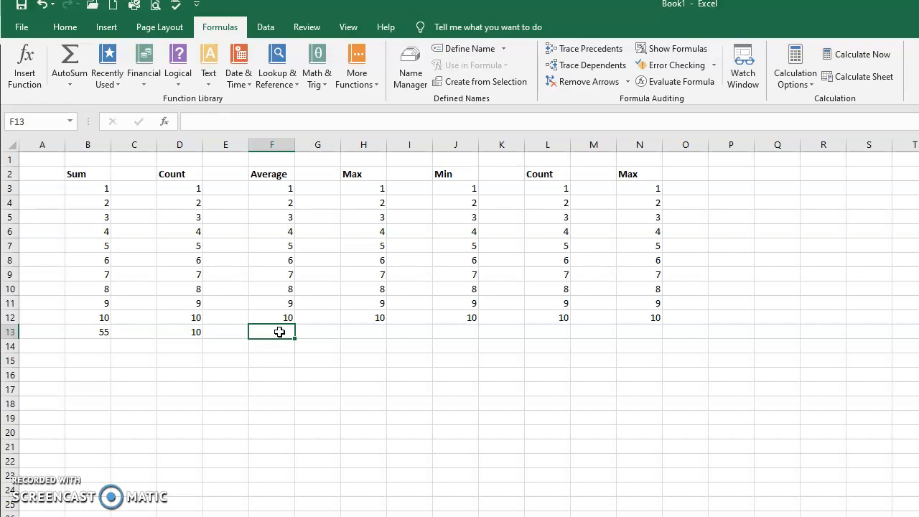
{"action": "left_click", "coordinate": [256, 315]}
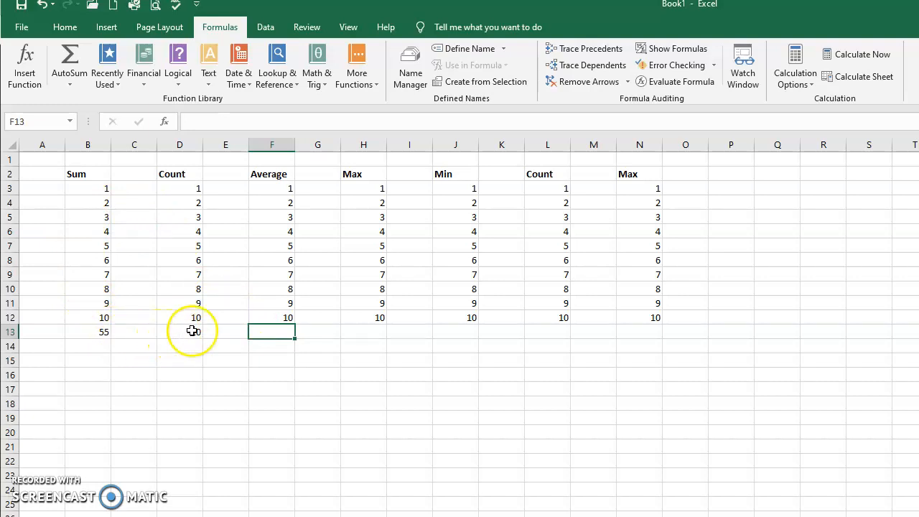
{"action": "left_click", "coordinate": [81, 86]}
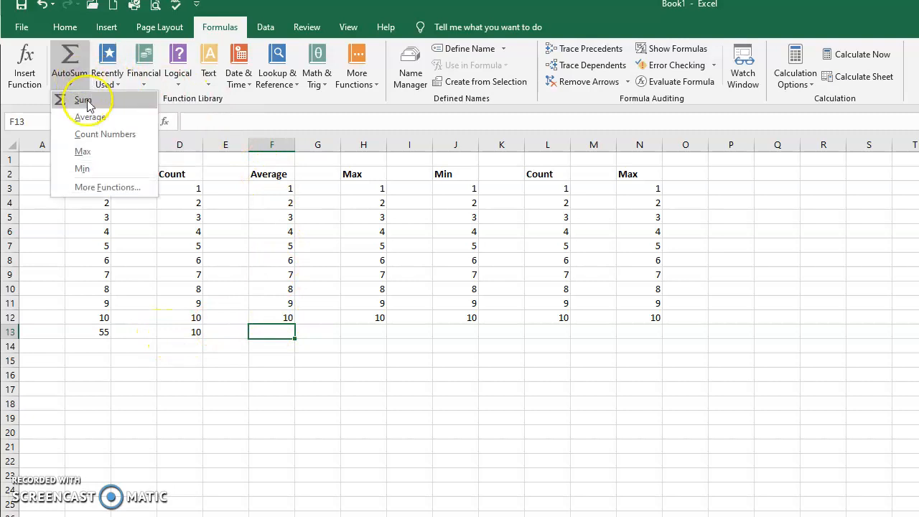
{"action": "left_click", "coordinate": [90, 118]}
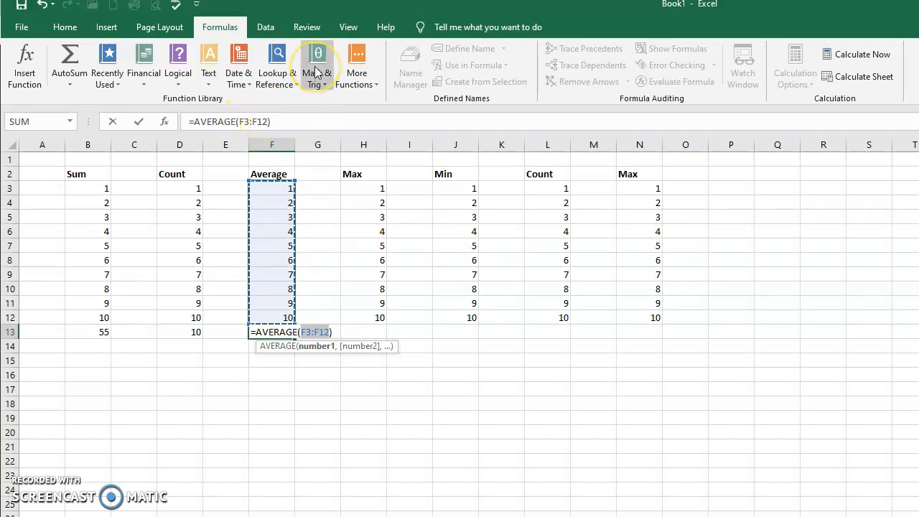
{"action": "left_click", "coordinate": [277, 123]}
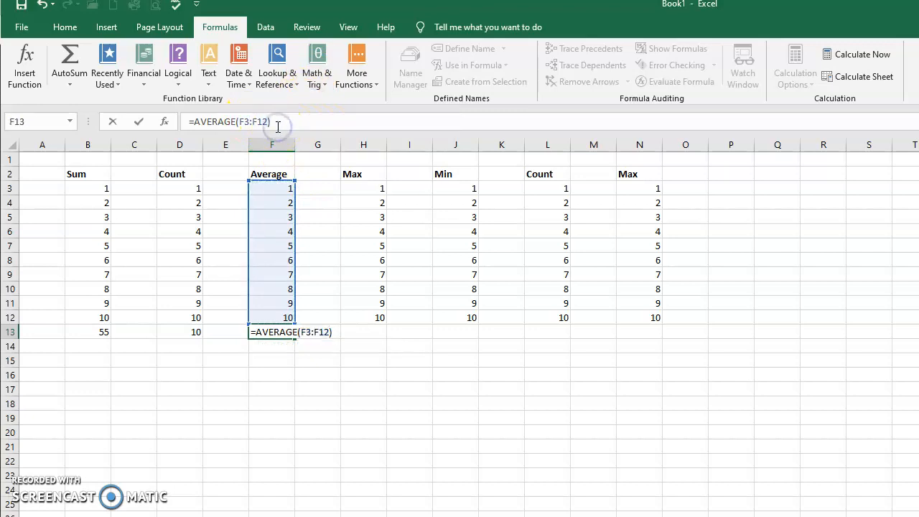
{"action": "key", "text": "Return"}
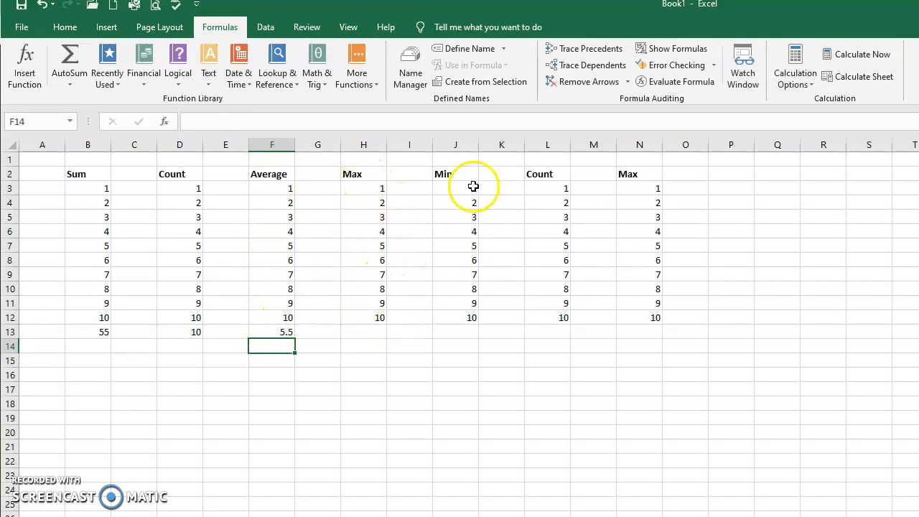
Step: Find the largest number of the first Max column in H13 with the AutoSum formula =MAX(H3:H12)
{"action": "left_click", "coordinate": [361, 330]}
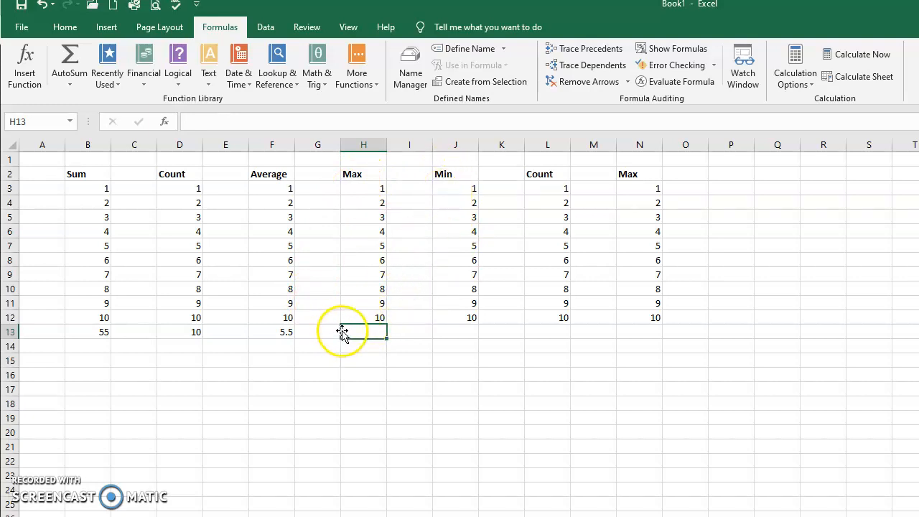
{"action": "left_click", "coordinate": [81, 84]}
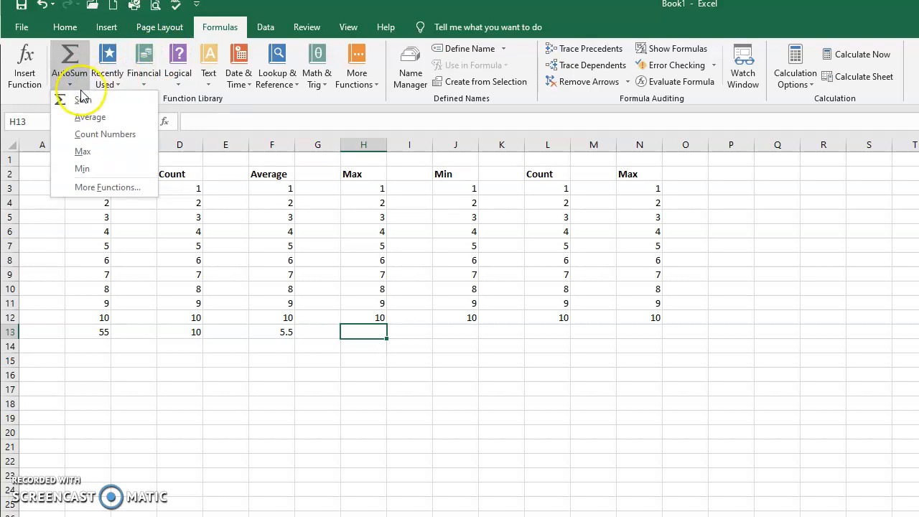
{"action": "left_click", "coordinate": [97, 156]}
{"action": "left_click", "coordinate": [96, 157]}
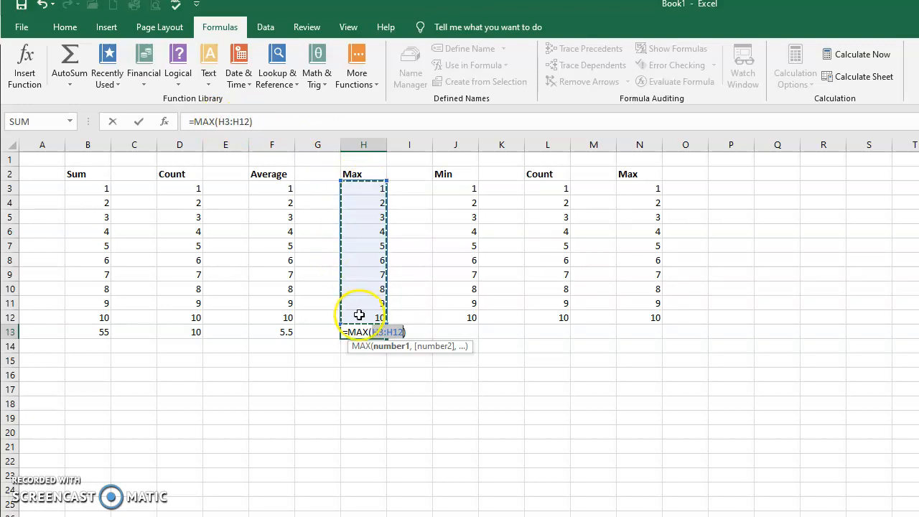
{"action": "left_click", "coordinate": [340, 119]}
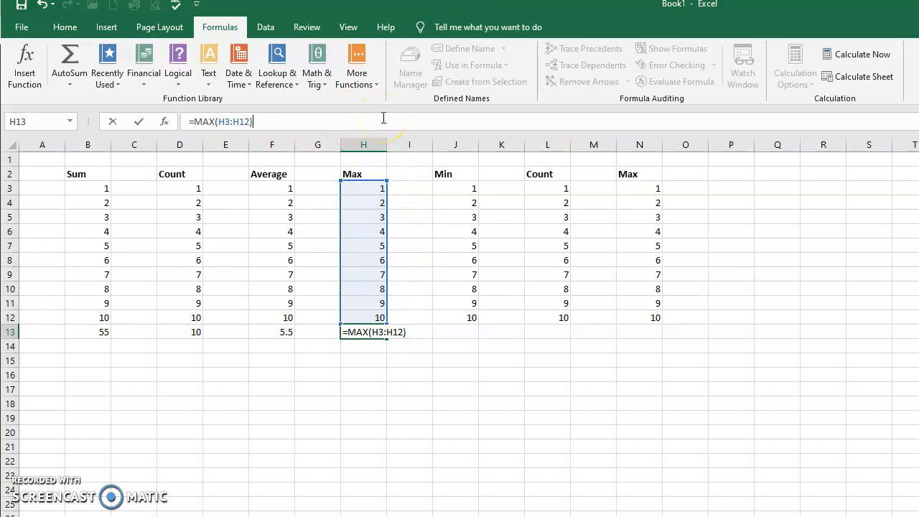
{"action": "key", "text": "Return"}
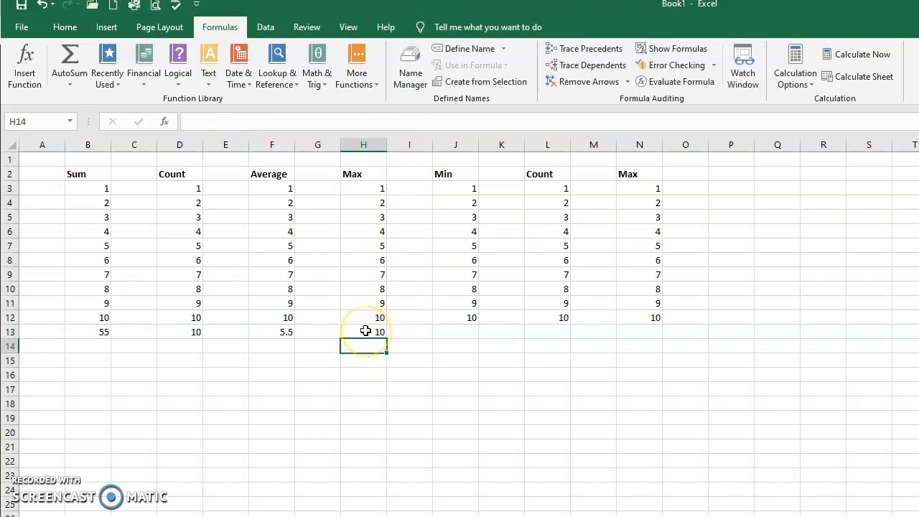
Step: Find the smallest number of the Min column in J13 with the AutoSum formula =MIN(J3:J12)
{"action": "left_click", "coordinate": [440, 333]}
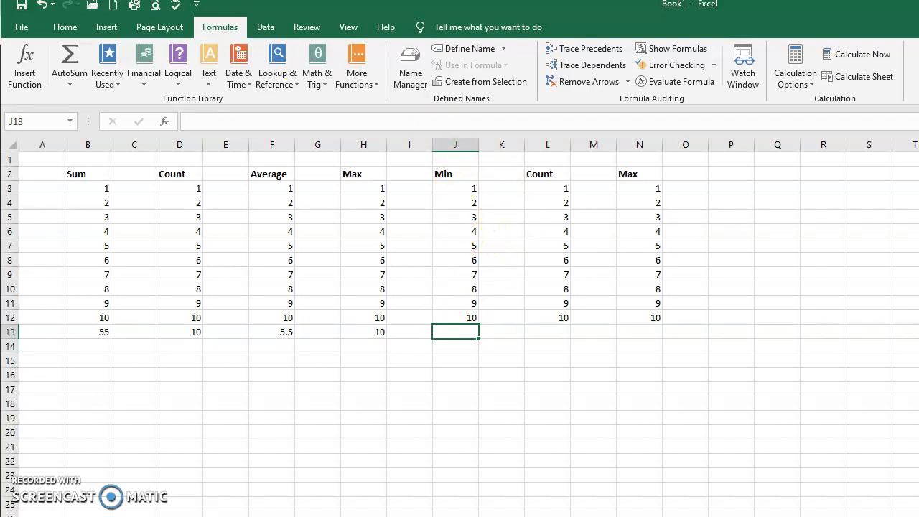
{"action": "left_click", "coordinate": [82, 85]}
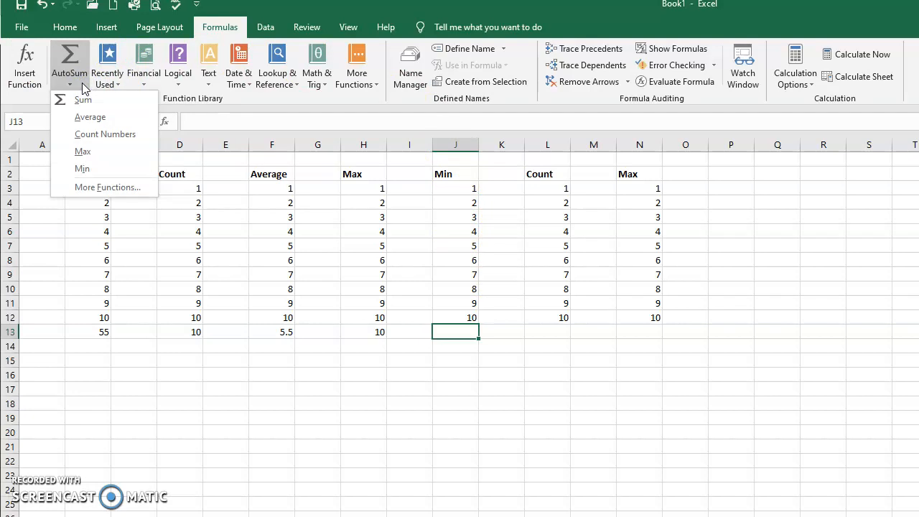
{"action": "left_click", "coordinate": [81, 169]}
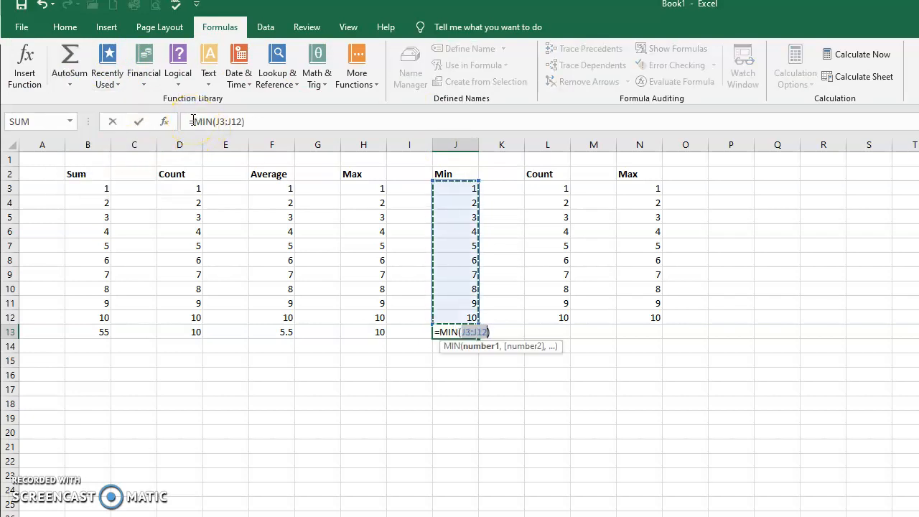
{"action": "left_click", "coordinate": [245, 122]}
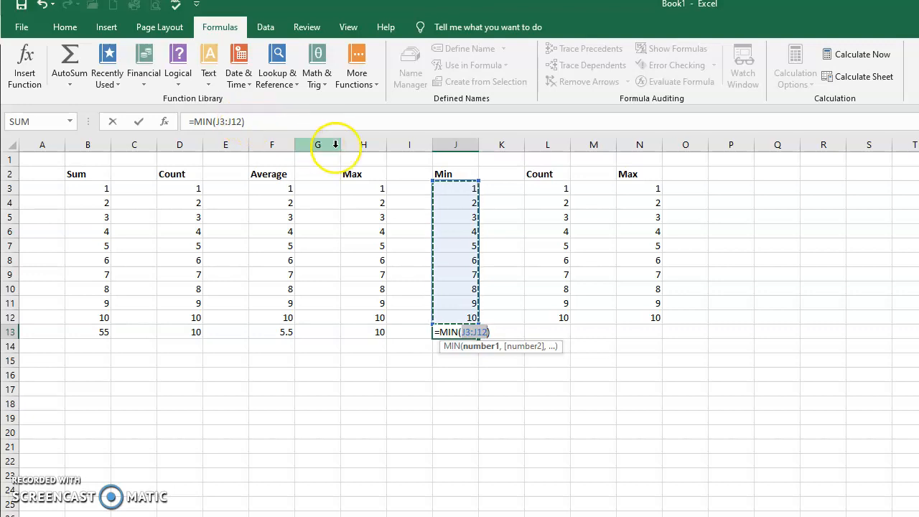
{"action": "left_click", "coordinate": [301, 120]}
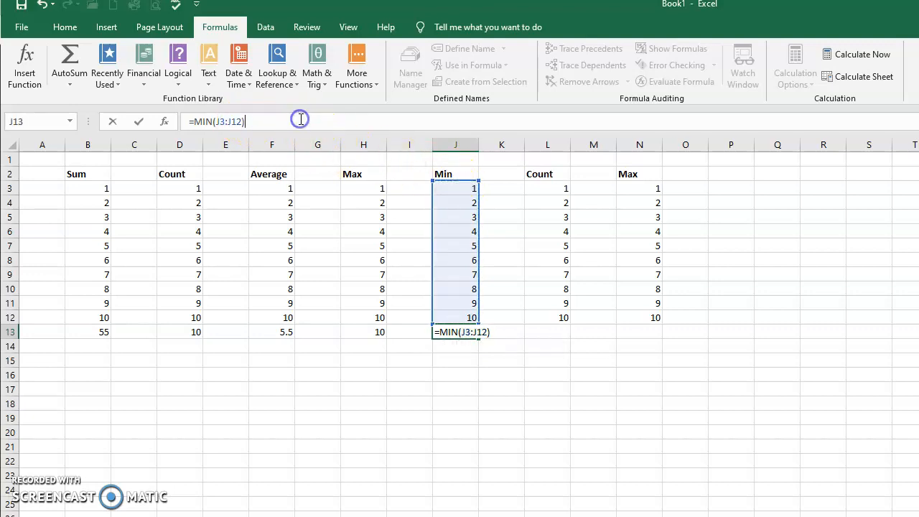
{"action": "key", "text": "Return"}
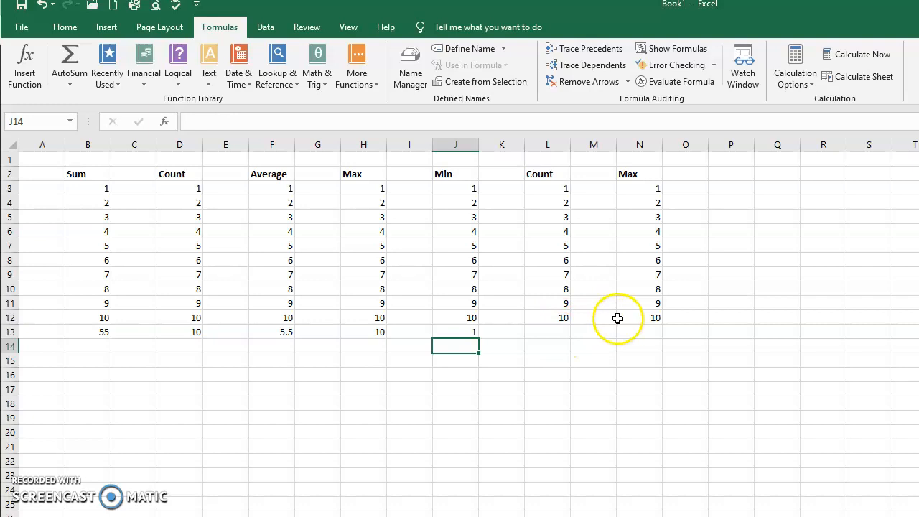
Step: Enter the formula =COUNT(L3:L12) manually in L13 beneath the second Count column
{"action": "left_click", "coordinate": [554, 331]}
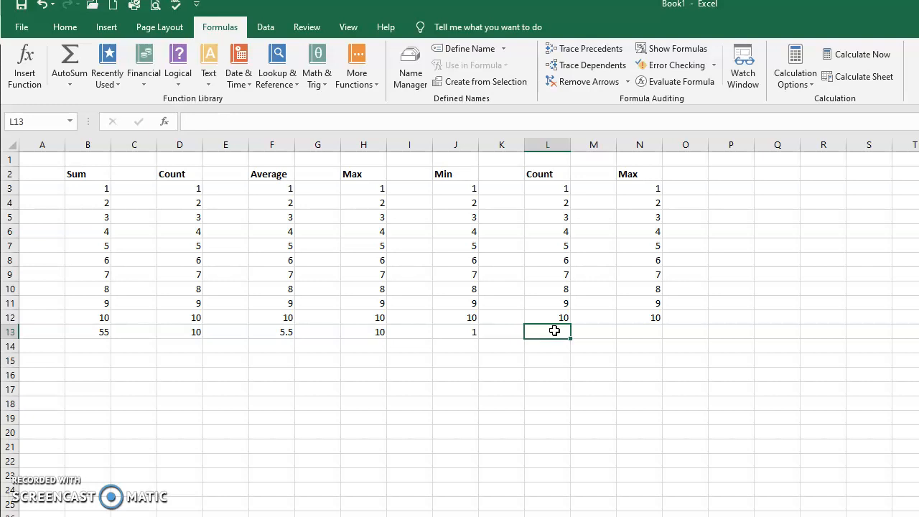
{"action": "type", "text": "="}
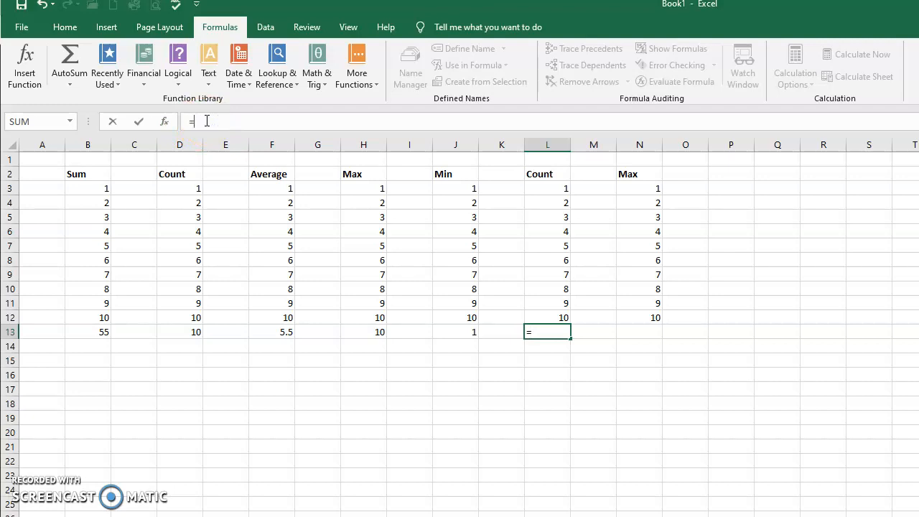
{"action": "type", "text": "c"}
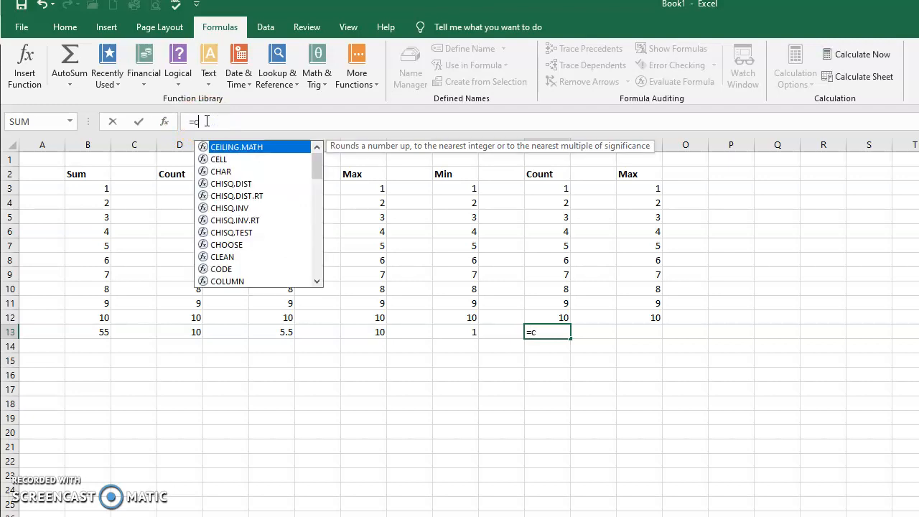
{"action": "type", "text": "ount"}
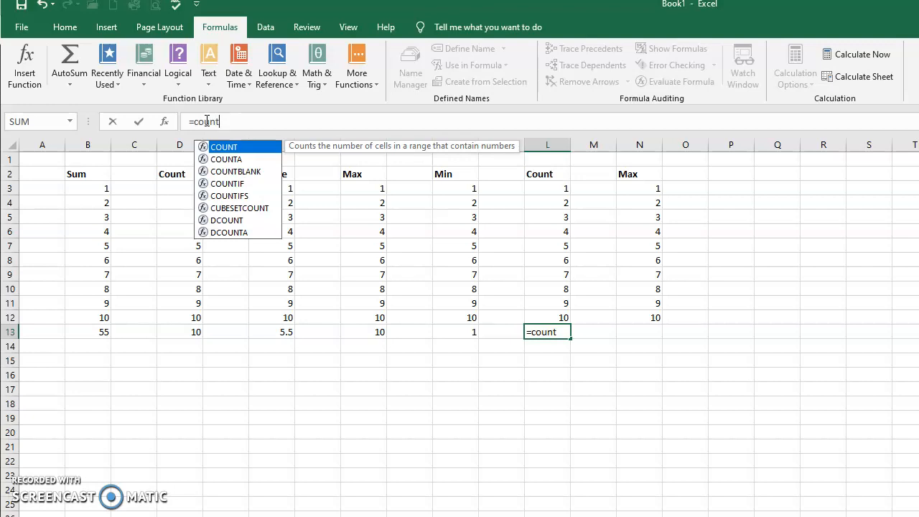
{"action": "type", "text": "("}
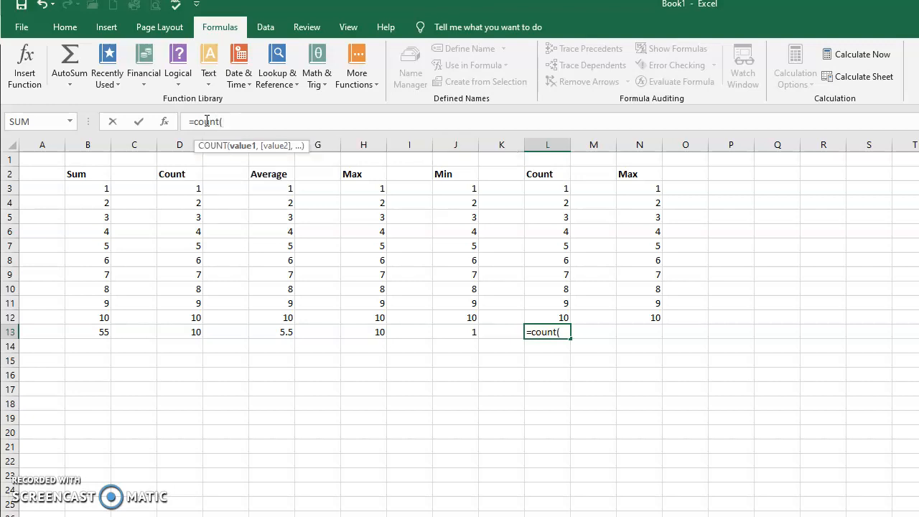
{"action": "left_click", "coordinate": [538, 190]}
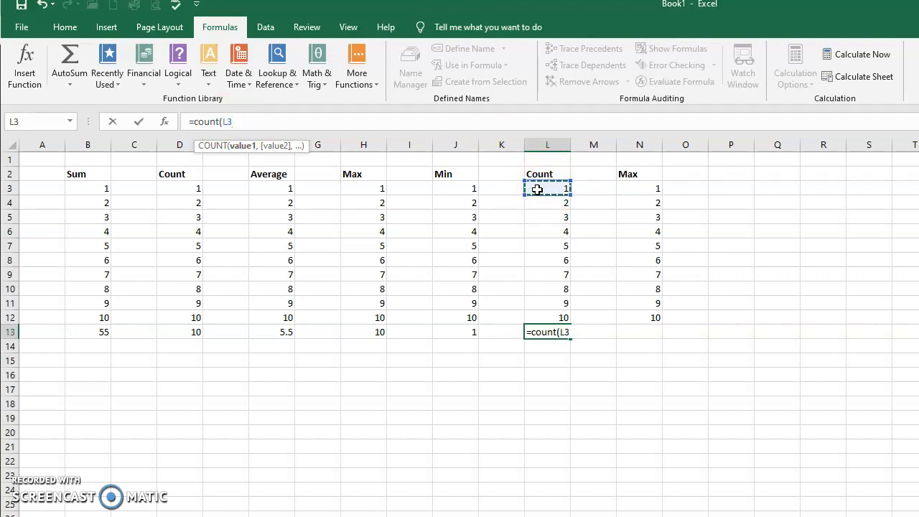
{"action": "type", "text": ";"}
{"action": "left_click", "coordinate": [555, 316]}
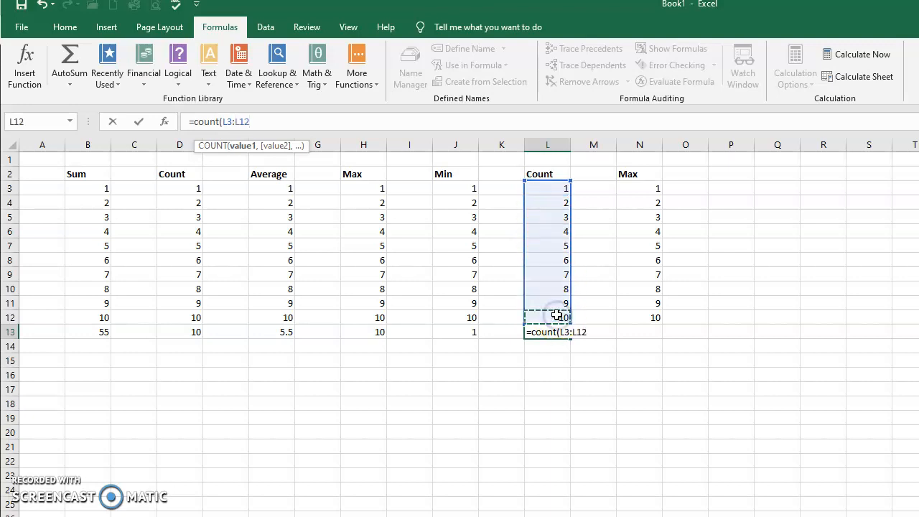
{"action": "type", "text": ")"}
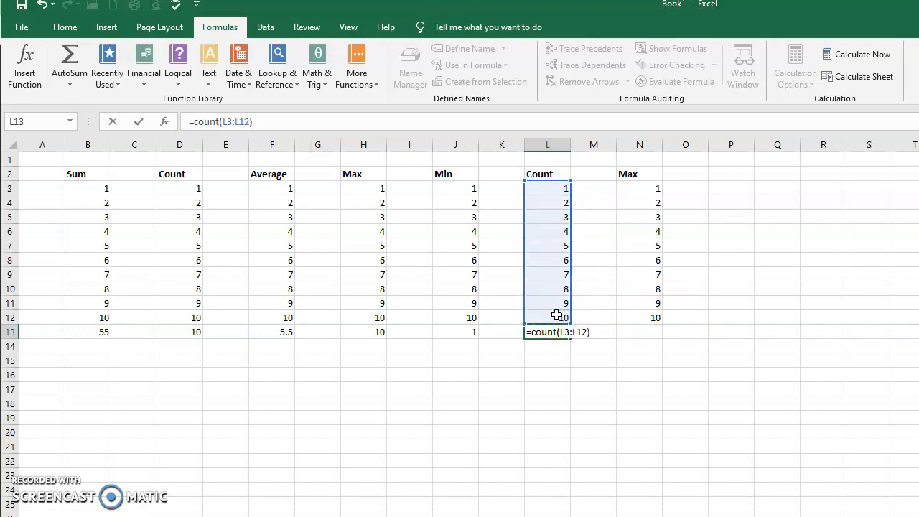
{"action": "key", "text": "Return"}
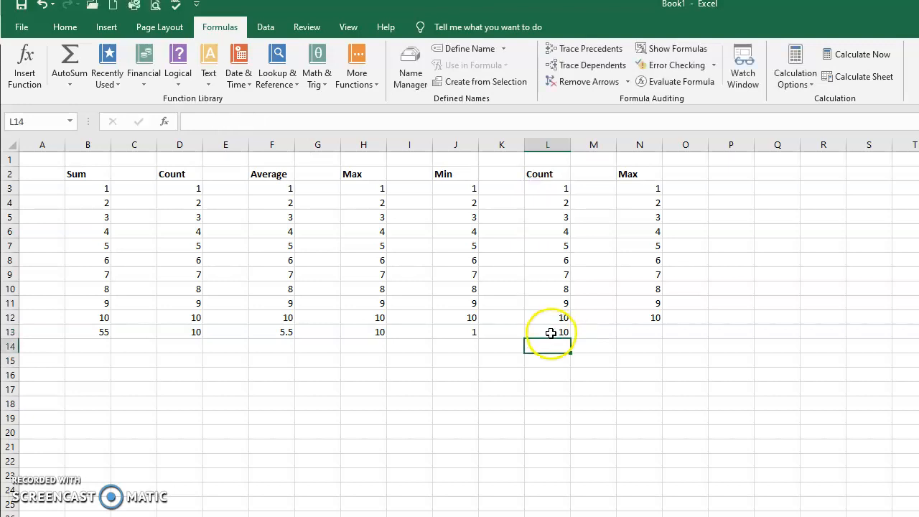
{"action": "left_click", "coordinate": [550, 330]}
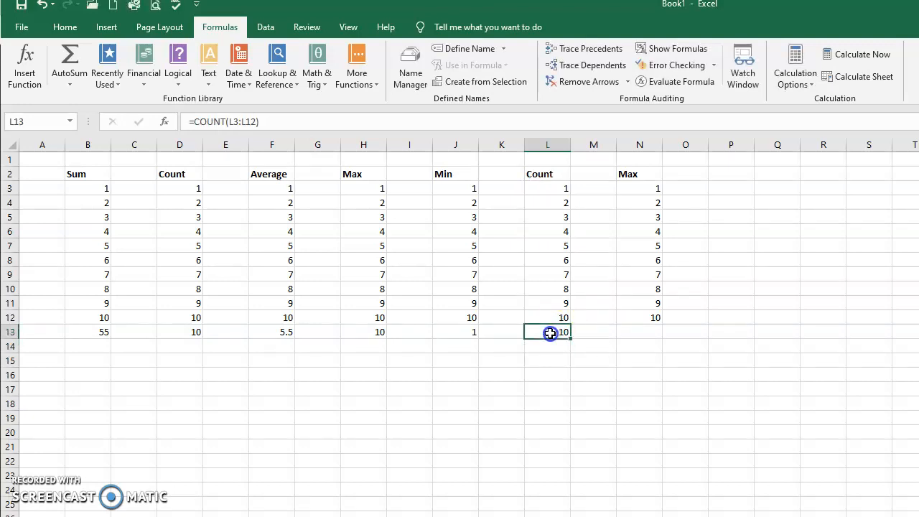
Step: Enter the formula =MAX(N3:N12) manually in N13 beneath the second Max column
{"action": "left_click", "coordinate": [644, 333]}
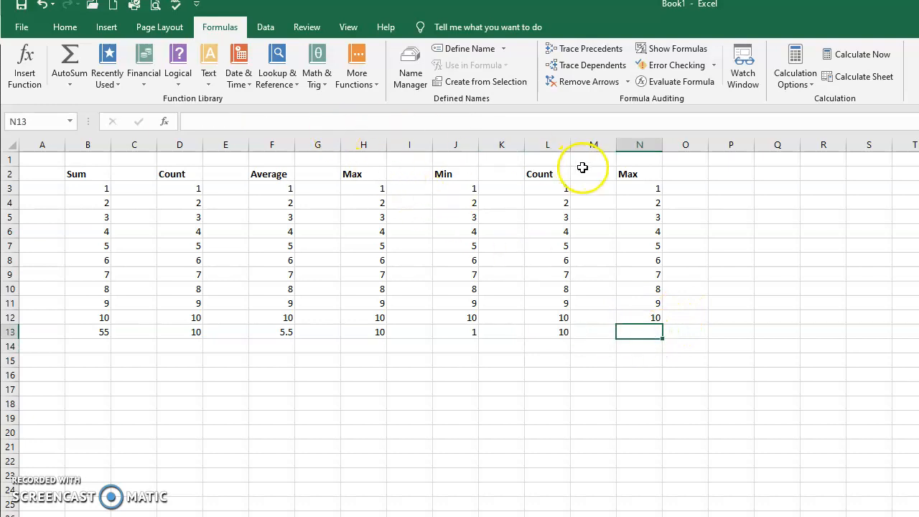
{"action": "left_click", "coordinate": [318, 119]}
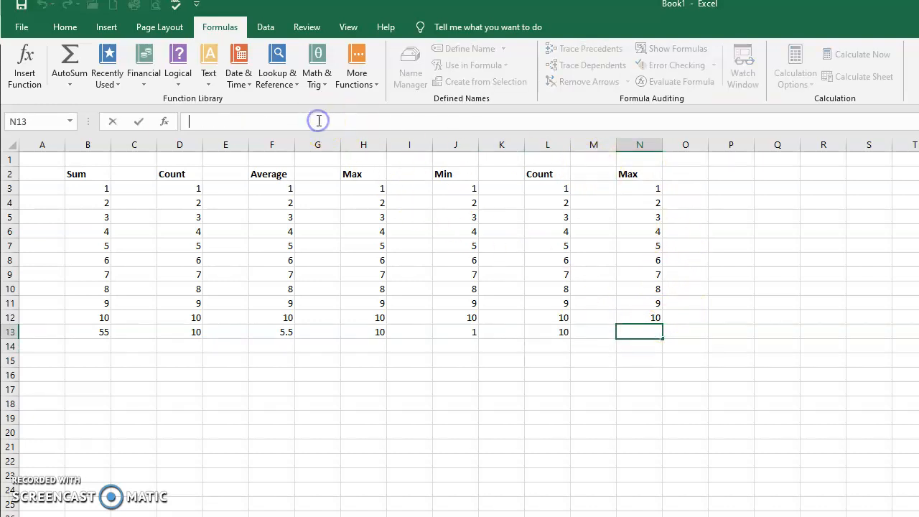
{"action": "type", "text": "=max"}
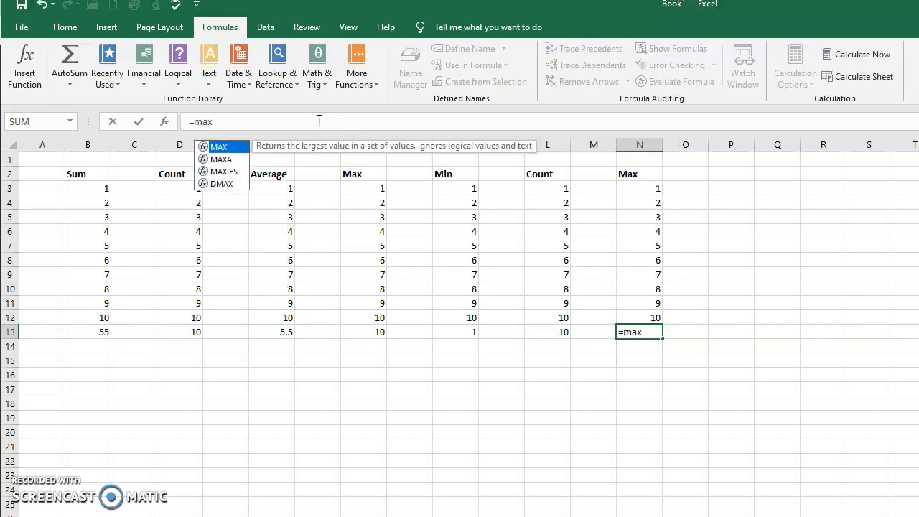
{"action": "type", "text": "("}
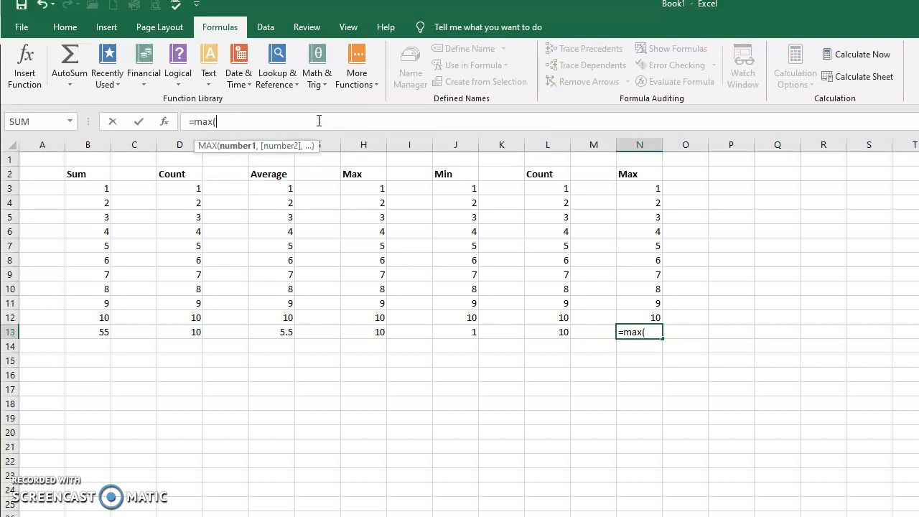
{"action": "left_click", "coordinate": [648, 188]}
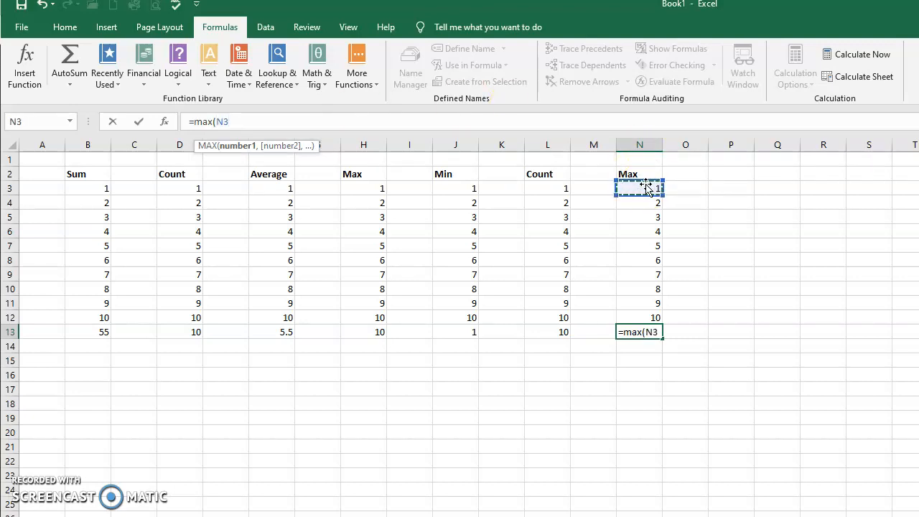
{"action": "type", "text": ":"}
{"action": "key", "text": "BackSpace"}
{"action": "key", "text": "BackSpace"}
{"action": "left_click_drag", "start_coordinate": [647, 188], "coordinate": [651, 274]}
{"action": "scroll", "coordinate": [654, 260], "scroll_direction": "down", "scroll_amount": 1}
{"action": "type", "text": ")"}
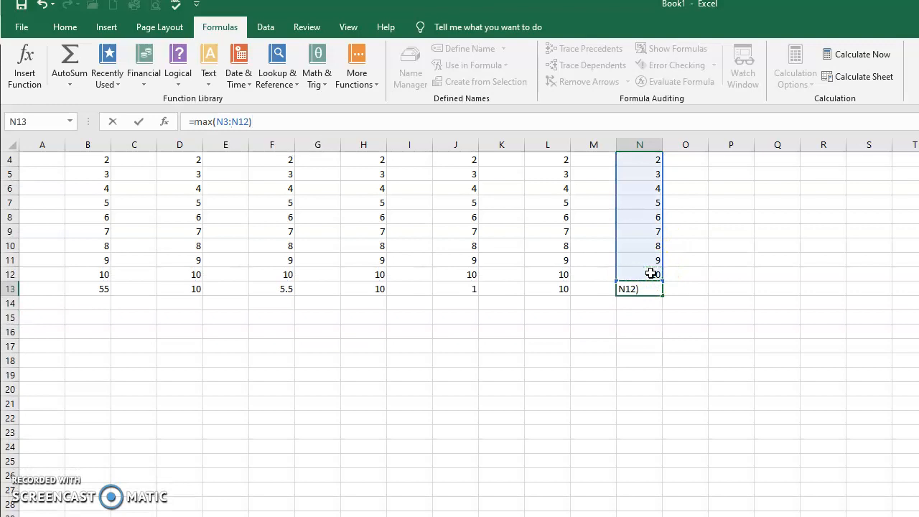
{"action": "key", "text": "Return"}
{"action": "scroll", "coordinate": [651, 278], "scroll_direction": "up", "scroll_amount": 1}
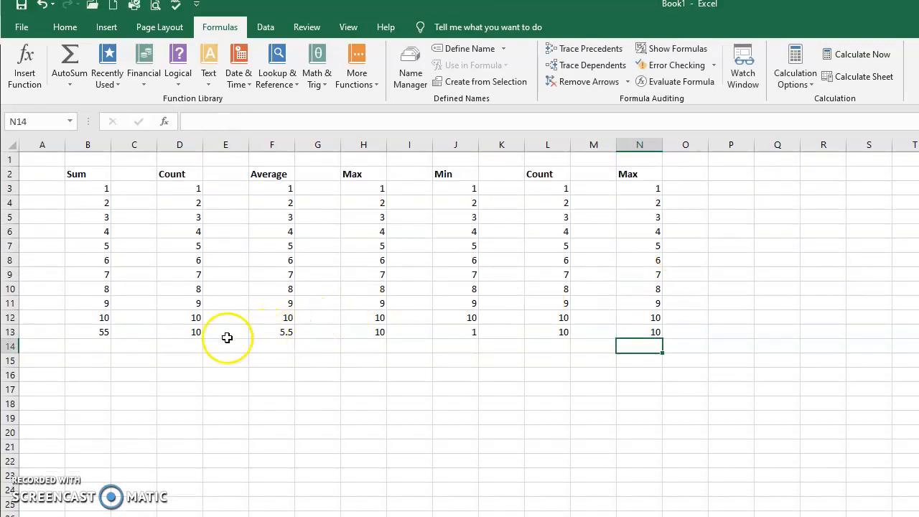
Step: Format the results row B13:N13 in bold with a Top and Thick Bottom Border
{"action": "left_click_drag", "start_coordinate": [88, 331], "coordinate": [646, 332]}
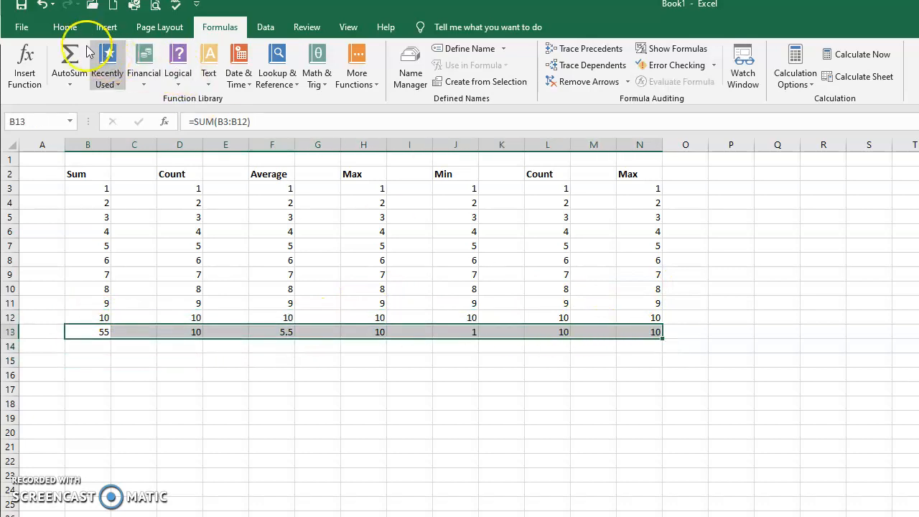
{"action": "left_click", "coordinate": [65, 26]}
{"action": "left_click", "coordinate": [133, 76]}
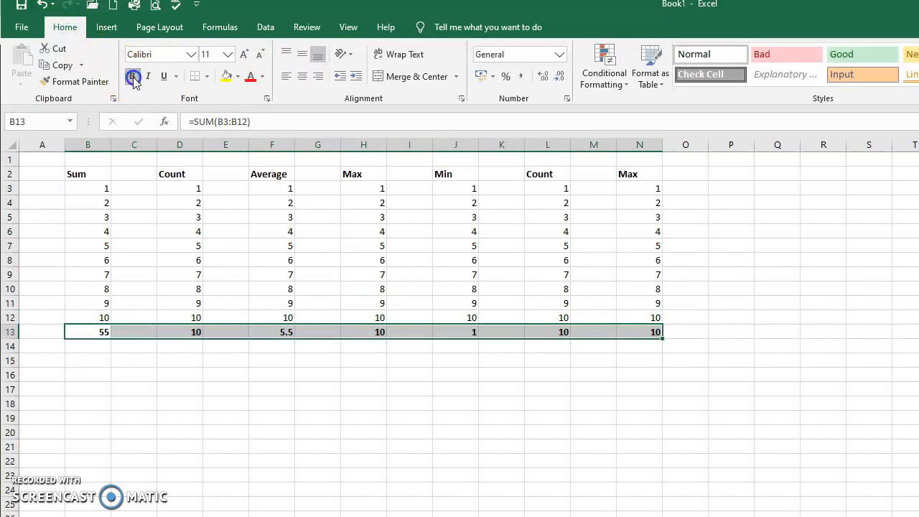
{"action": "left_click", "coordinate": [207, 77]}
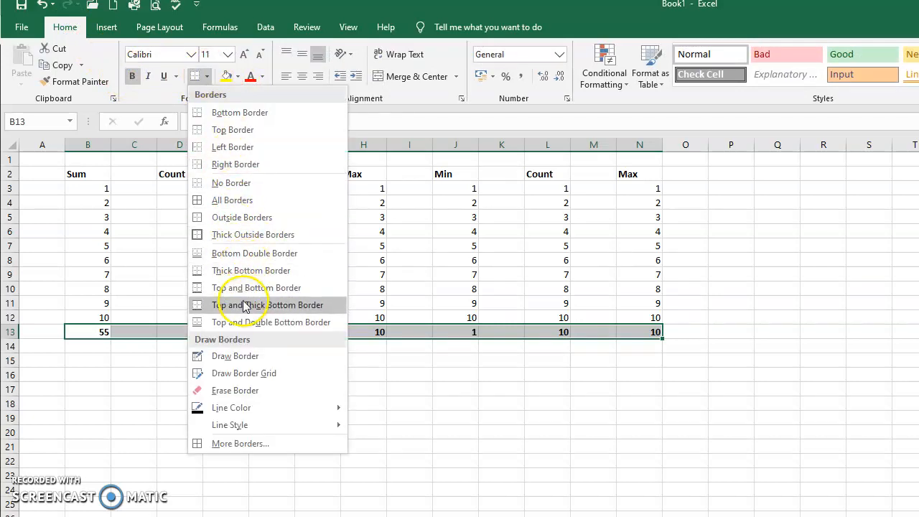
{"action": "left_click", "coordinate": [244, 305]}
{"action": "left_click", "coordinate": [211, 399]}
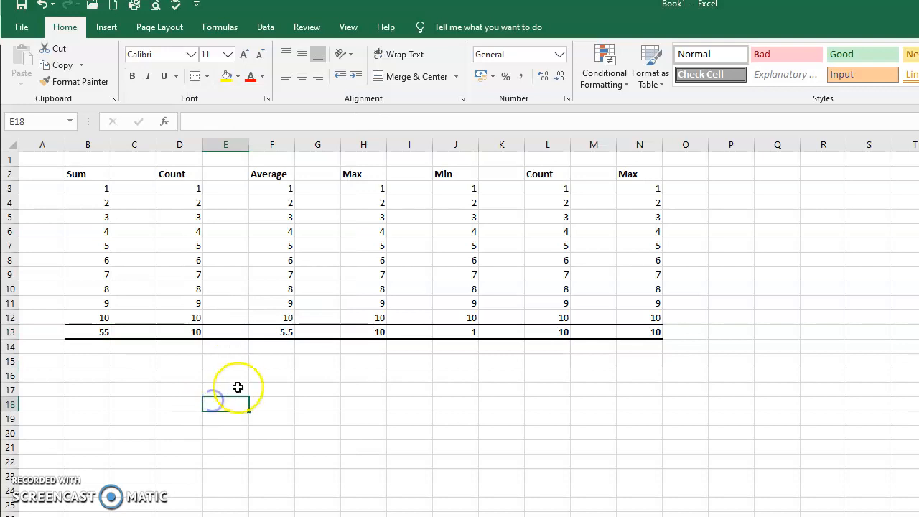